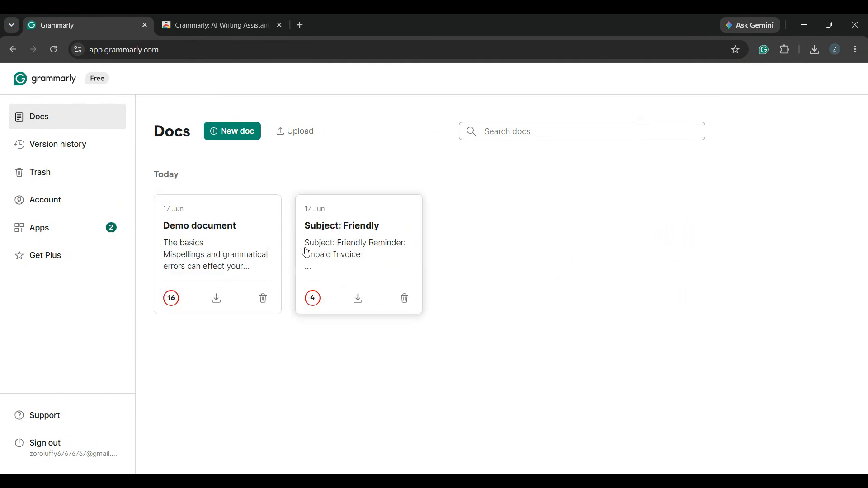
Create a new document and confirm its writing goals with the audience set to Knowledgeable.
click(224, 136)
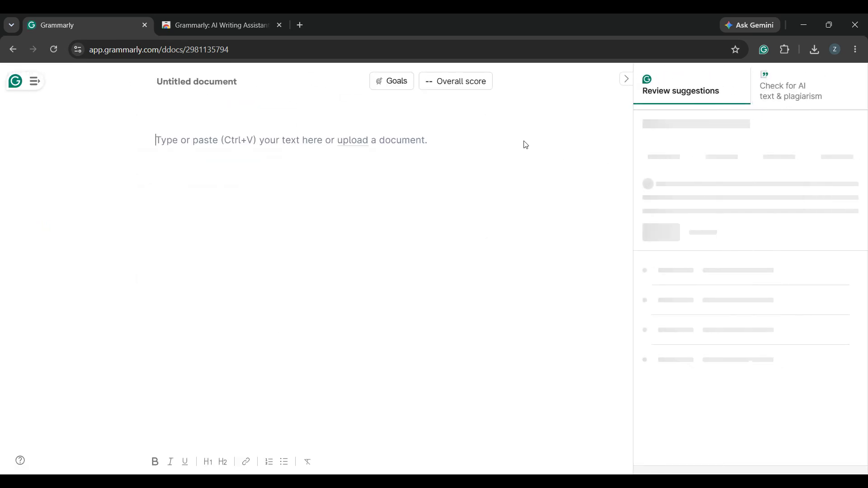
click(395, 83)
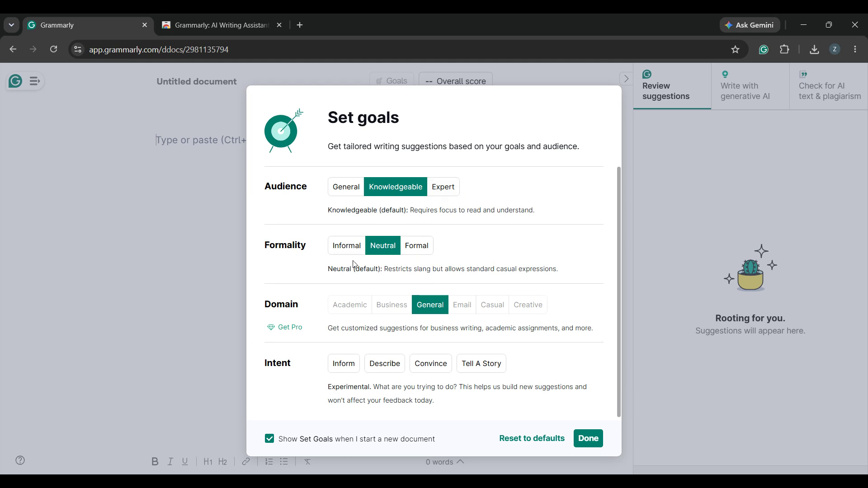
click(362, 190)
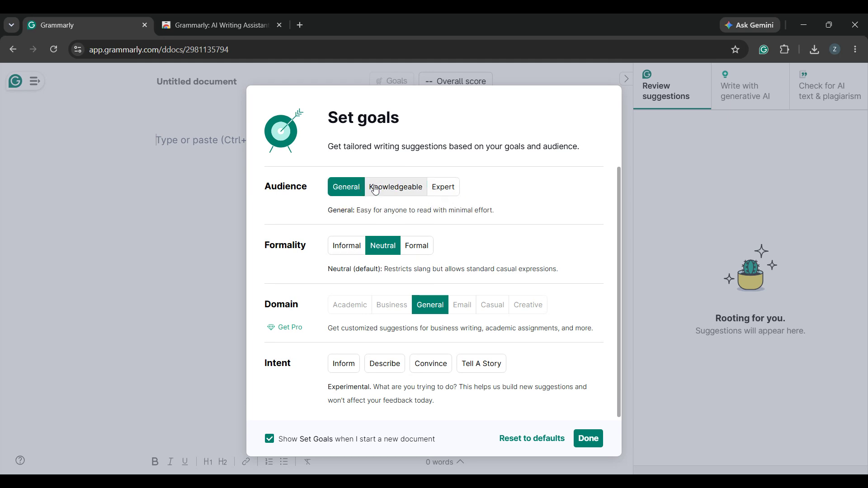
click(393, 191)
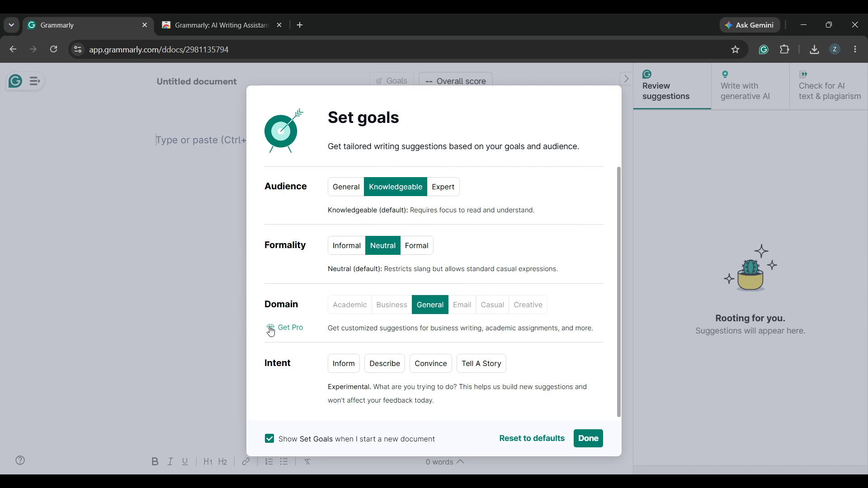
click(588, 439)
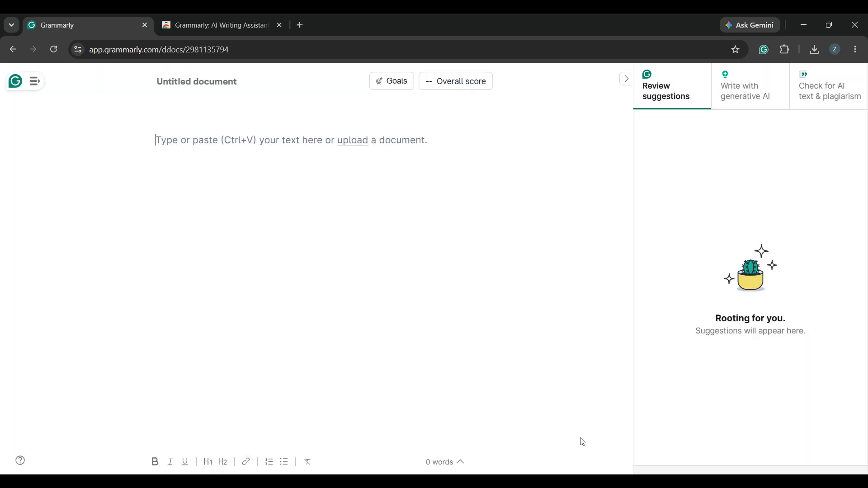
Generate a draft with generative AI using the prompt "follow up email for an unpaid client".
click(751, 97)
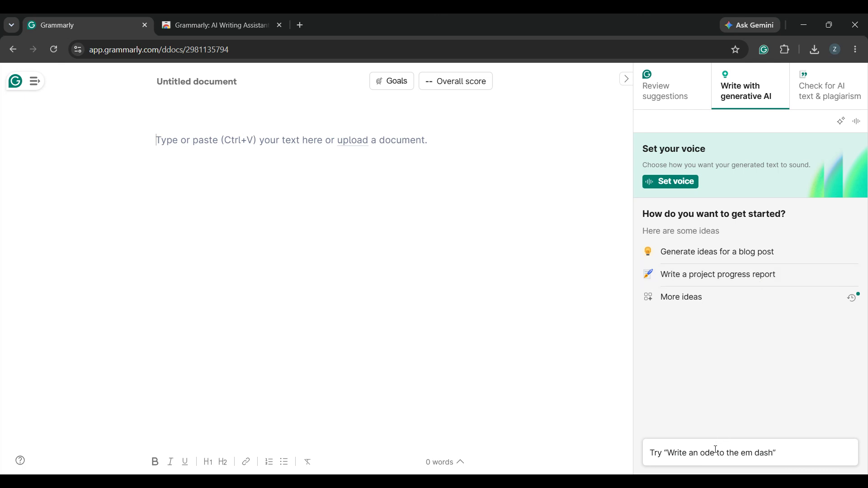
text(wri)
key(BackSpace)
key(BackSpace)
key(BackSpace)
text(f)
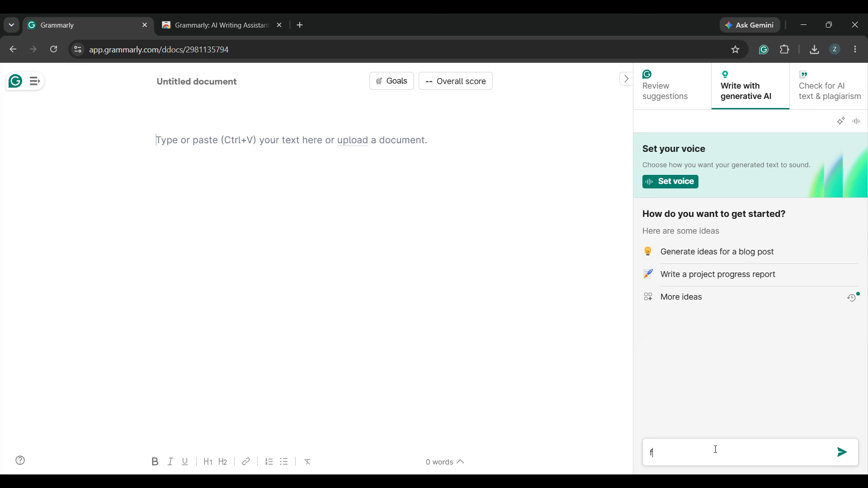
text(ollow up email for an unpaid cl invoice)
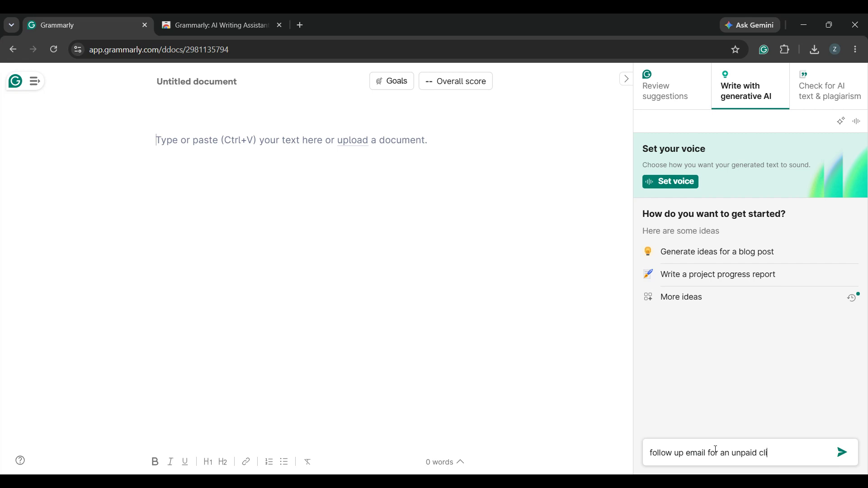
key(Return)
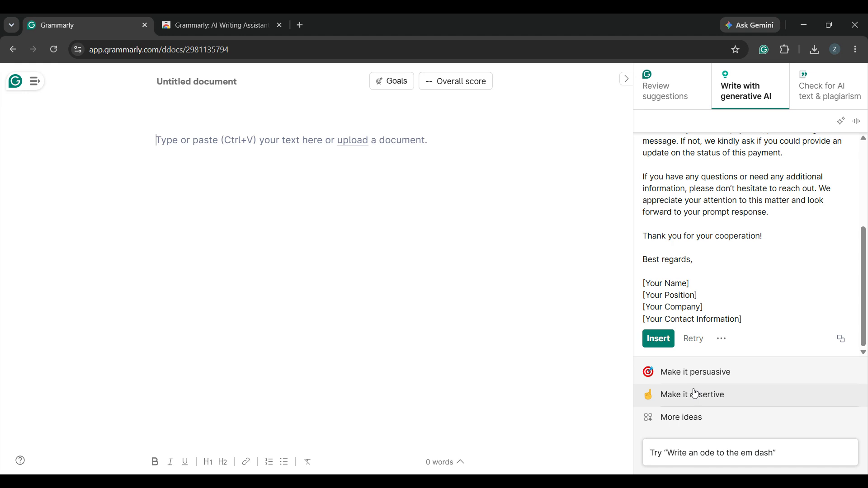
Look through the additional tone and rewrite ideas offered for the generated email.
click(704, 418)
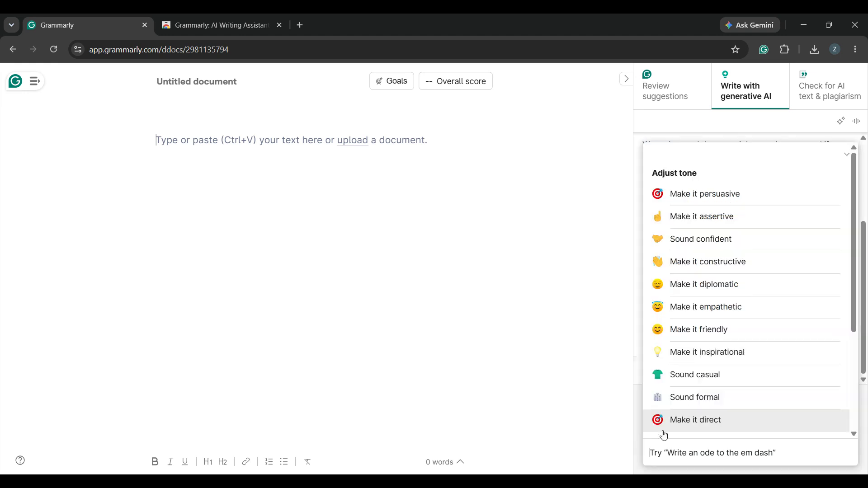
scroll(760, 353, down, 4)
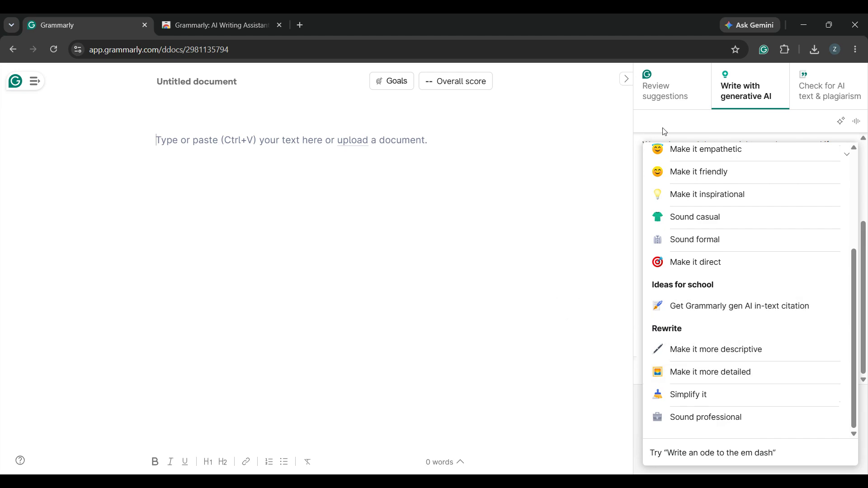
click(847, 155)
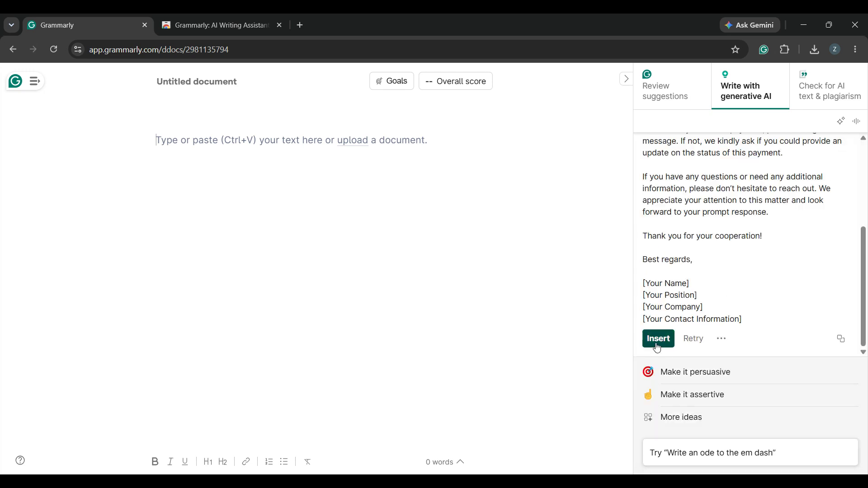
Insert the generated follow-up email into the document.
click(659, 340)
scroll(375, 335, down, 5)
scroll(376, 336, up, 5)
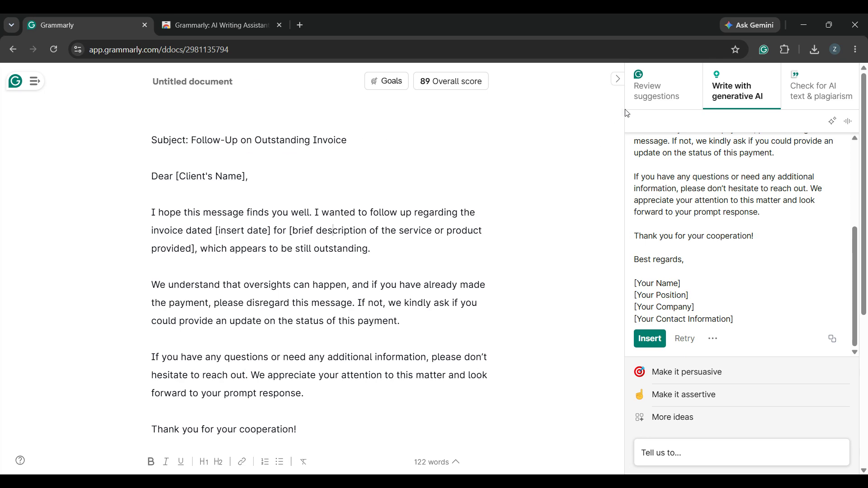
Read through the inserted email from subject line to signature and compare it with the generated draft.
scroll(372, 240, down, 3)
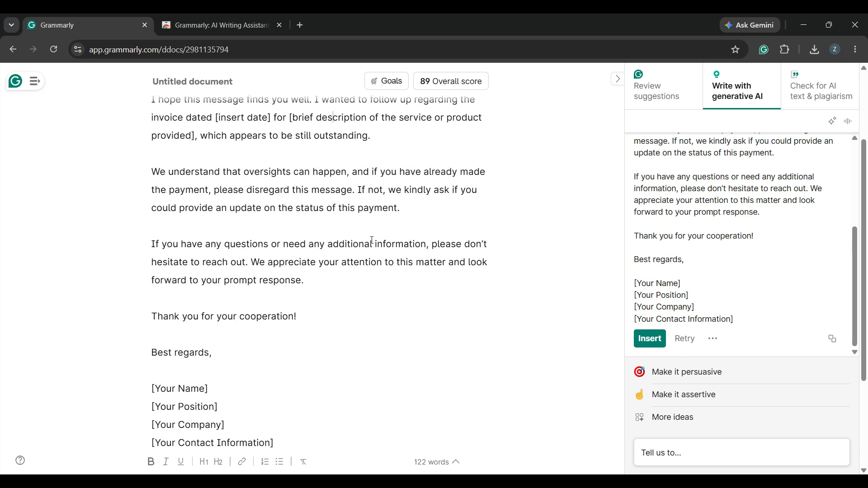
scroll(372, 240, down, 3)
scroll(216, 270, up, 5)
scroll(284, 212, up, 2)
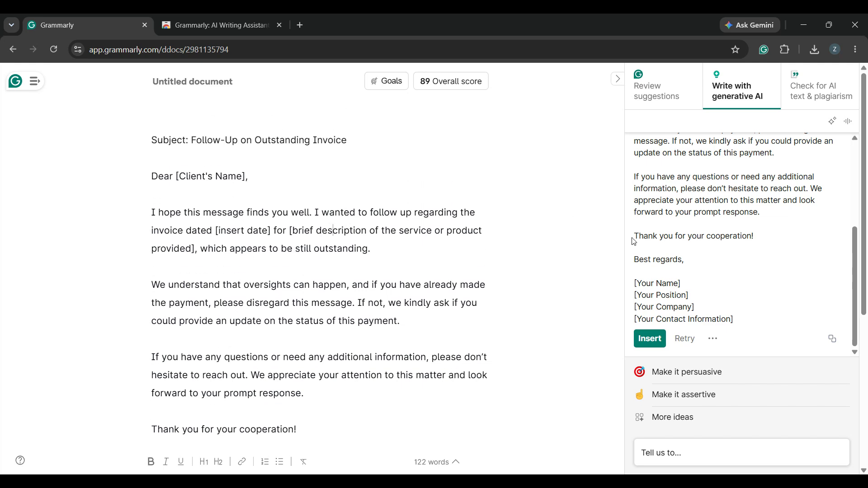
scroll(693, 267, up, 5)
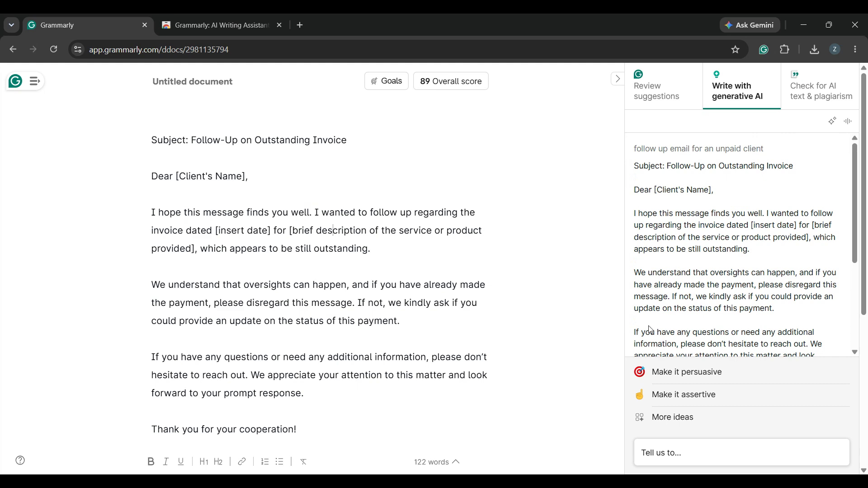
scroll(706, 281, down, 3)
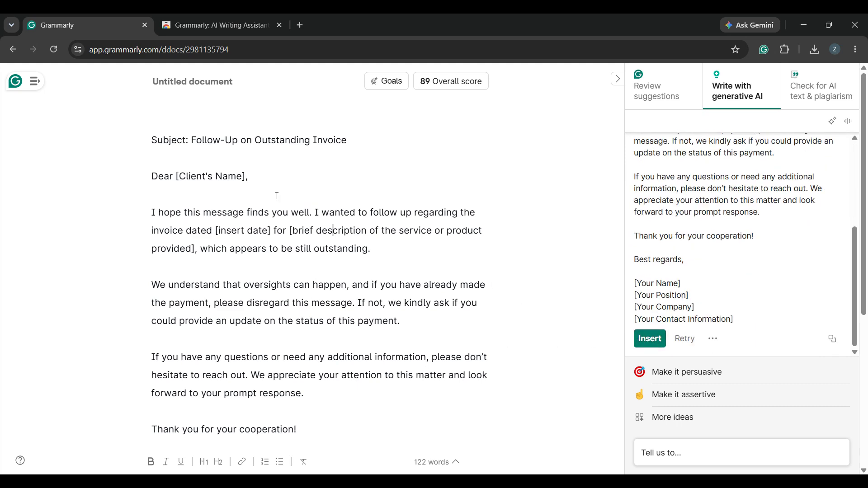
scroll(224, 275, down, 5)
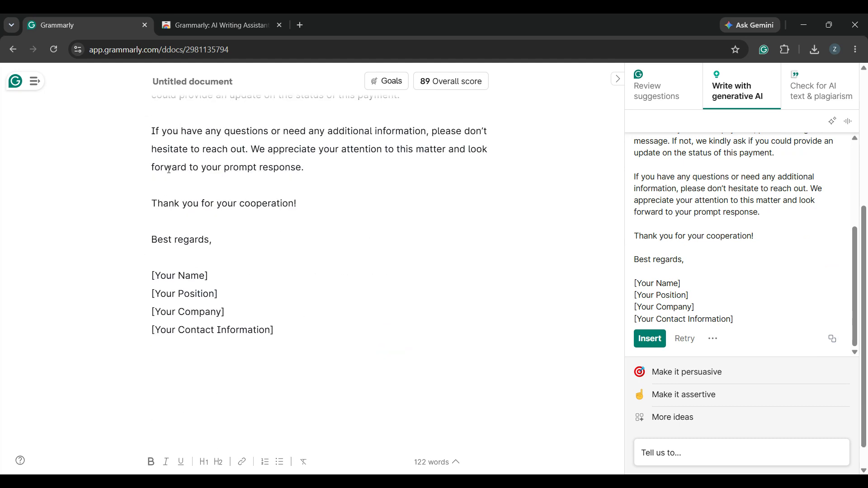
Select passages in the paragraph about questions and the invoice paragraph to view the AI rewrite options for selected text.
drag(163, 150, 263, 169)
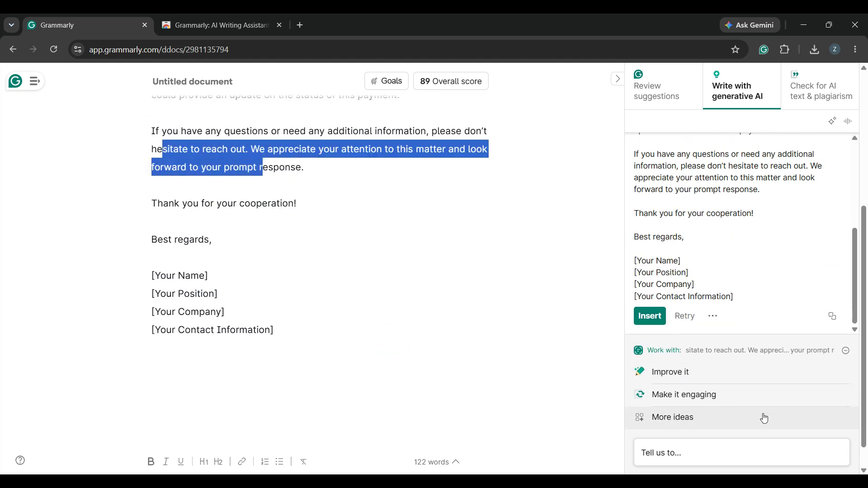
click(491, 341)
scroll(262, 287, up, 4)
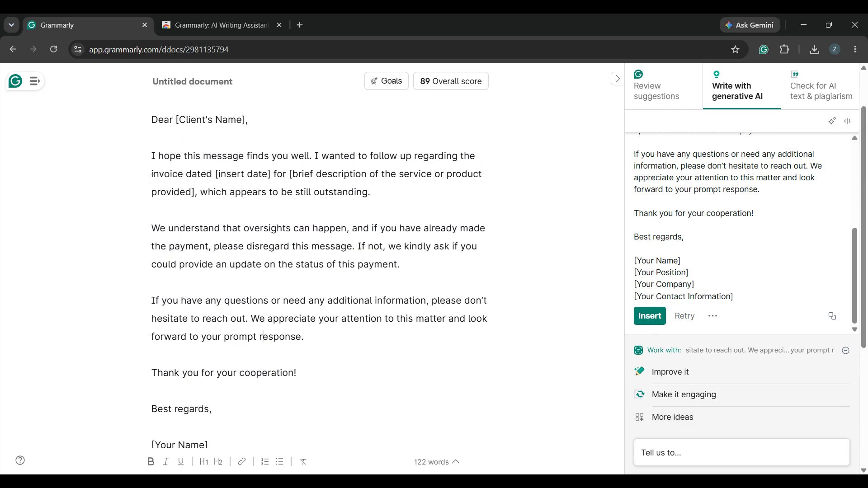
drag(153, 178, 410, 177)
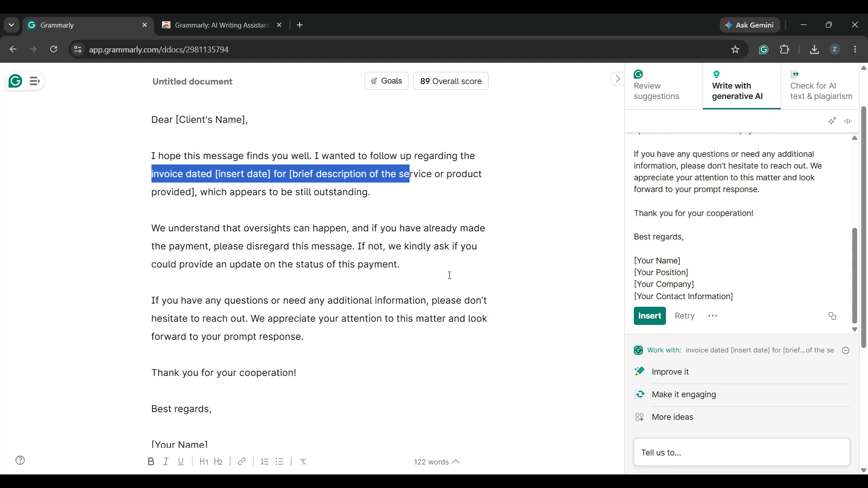
click(527, 308)
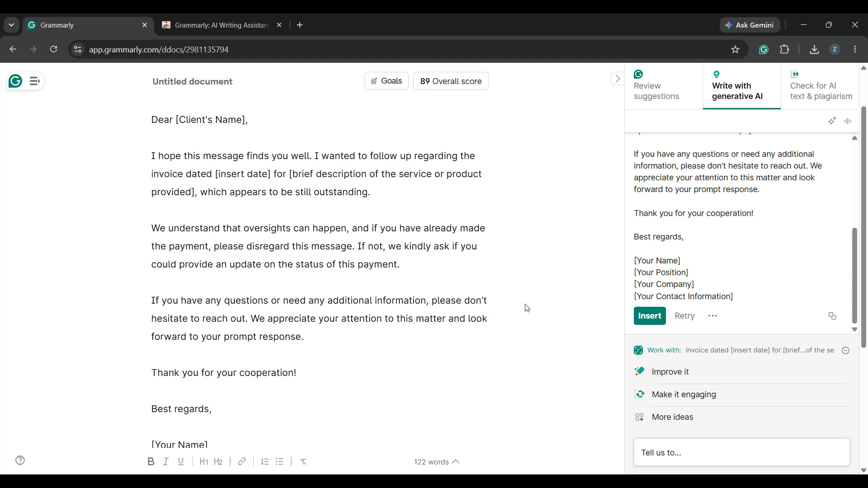